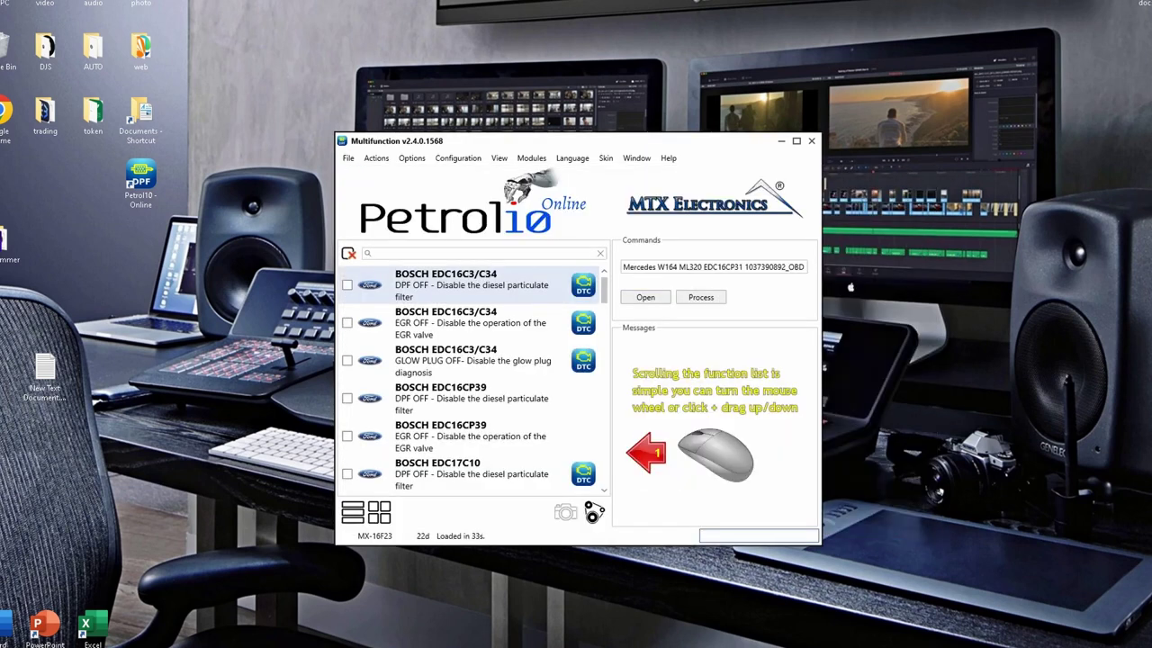
Step: Filter the function list by "cp31" to find the EDC16CP31 functions
drag(665, 267, 752, 267)
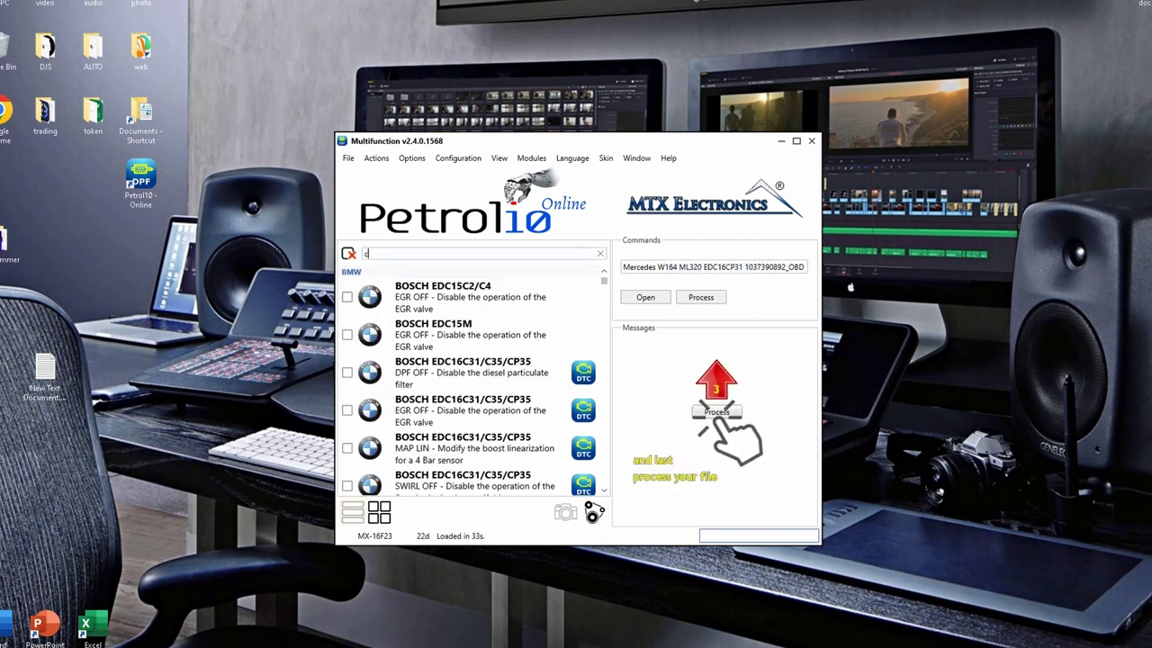
text(p31)
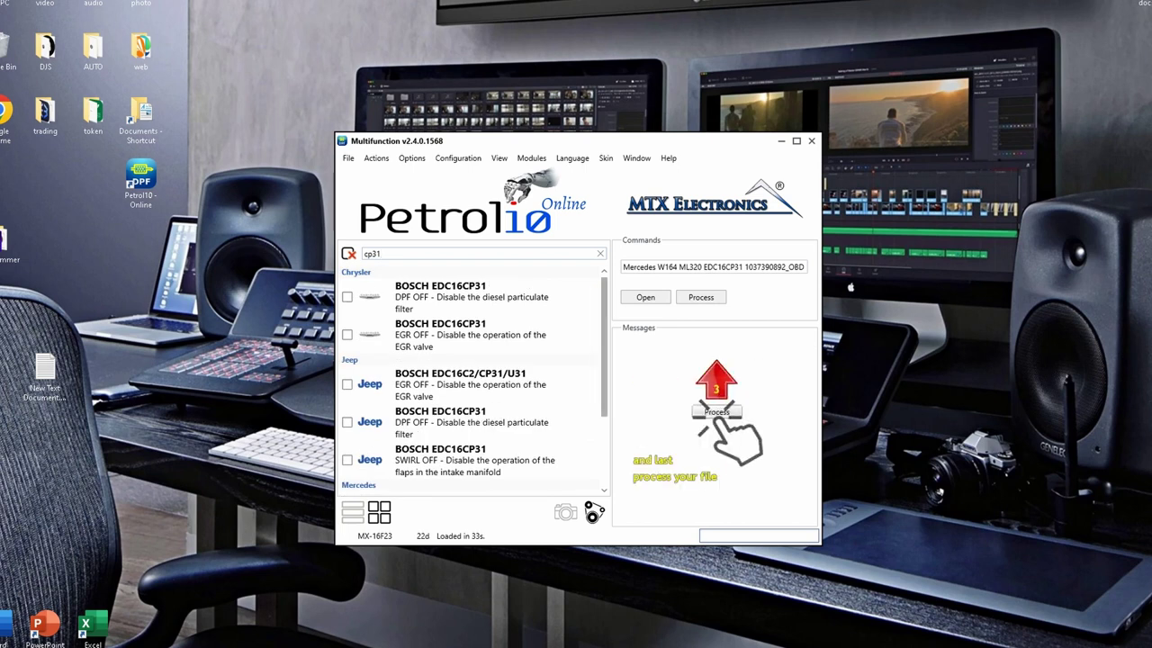
drag(603, 347, 604, 352)
scroll(472, 387, down, 4)
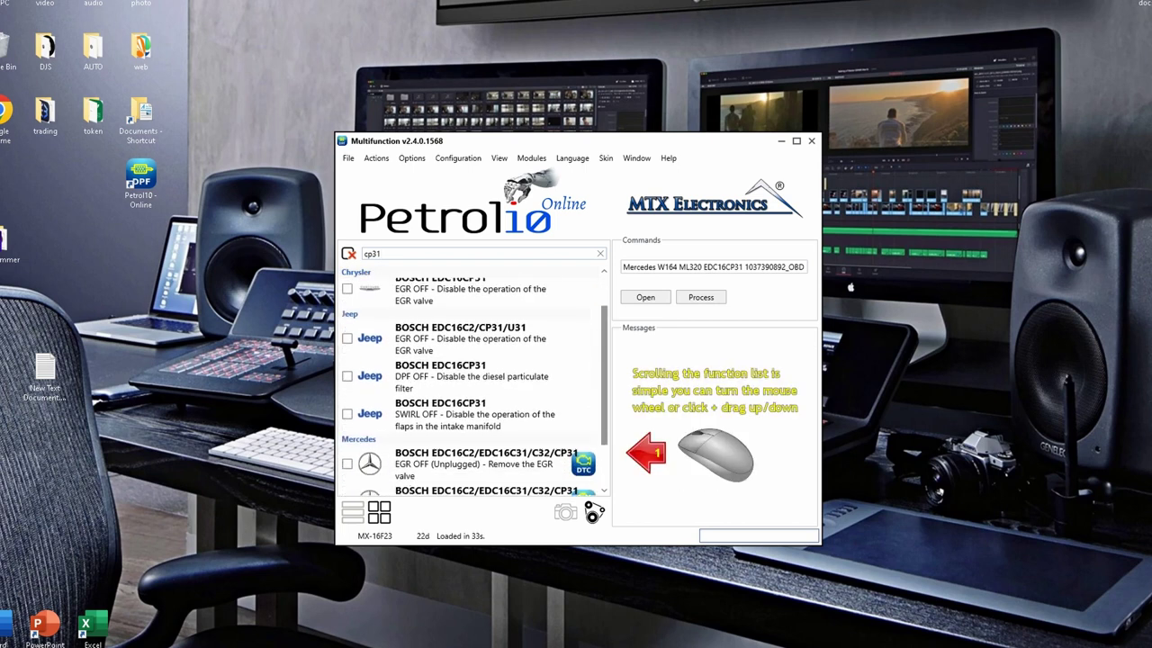
drag(603, 395, 603, 406)
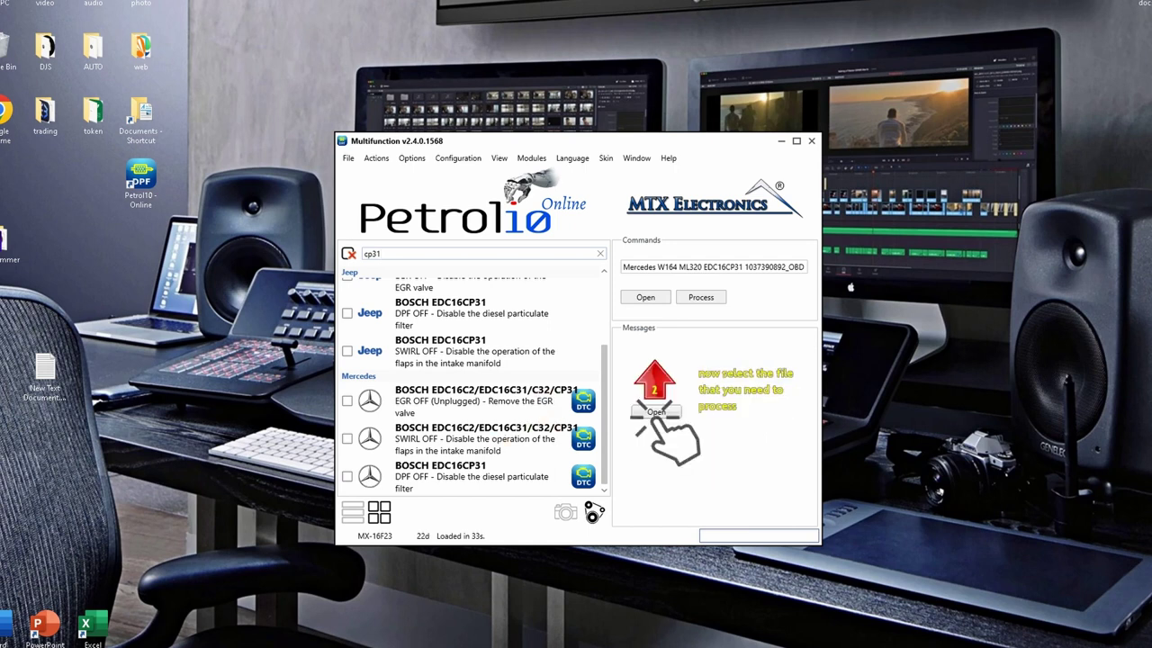
Step: Select the Mercedes BOSCH EDC16CP31 DPF OFF function from the filtered list
scroll(467, 378, up, 2)
click(468, 460)
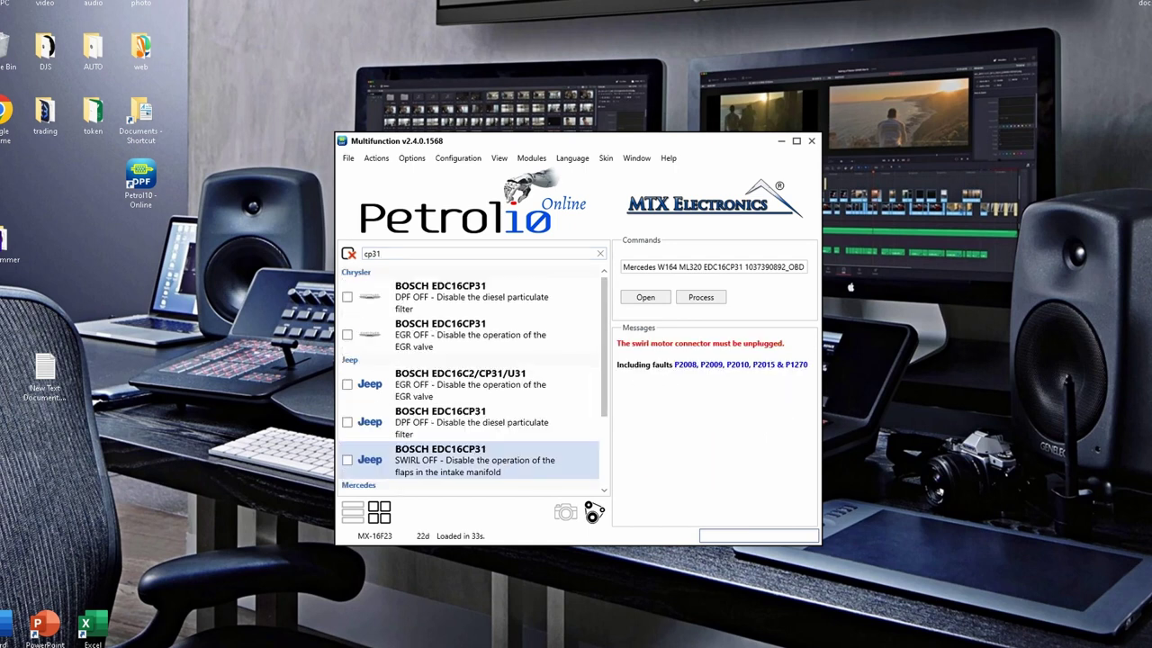
scroll(473, 386, down, 3)
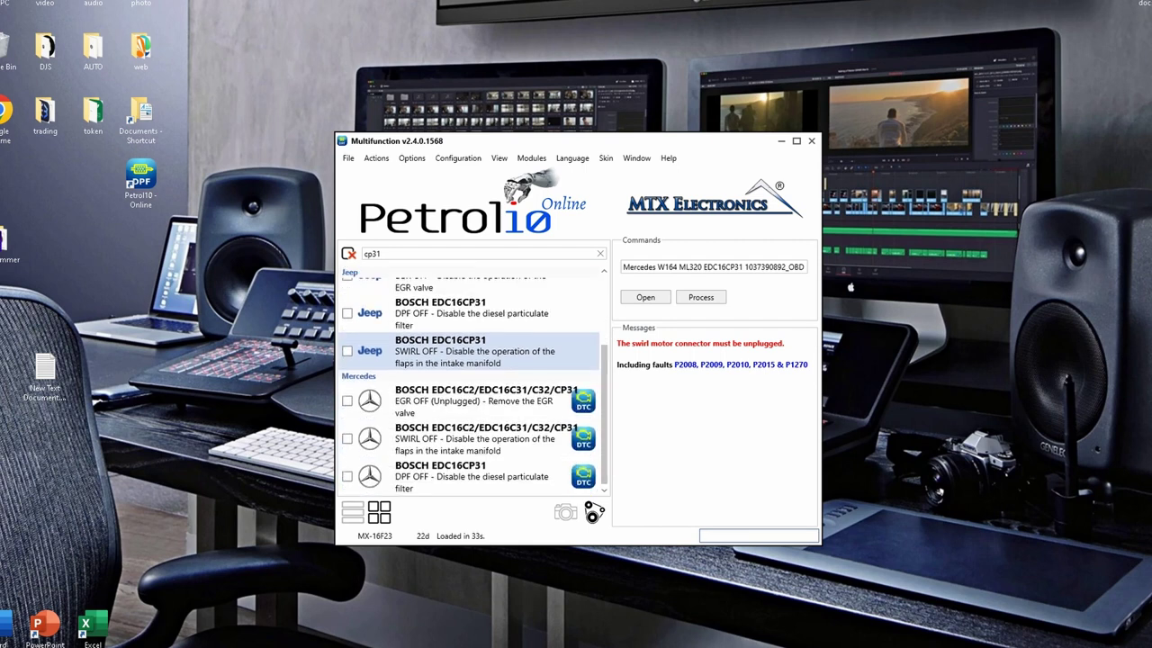
click(473, 477)
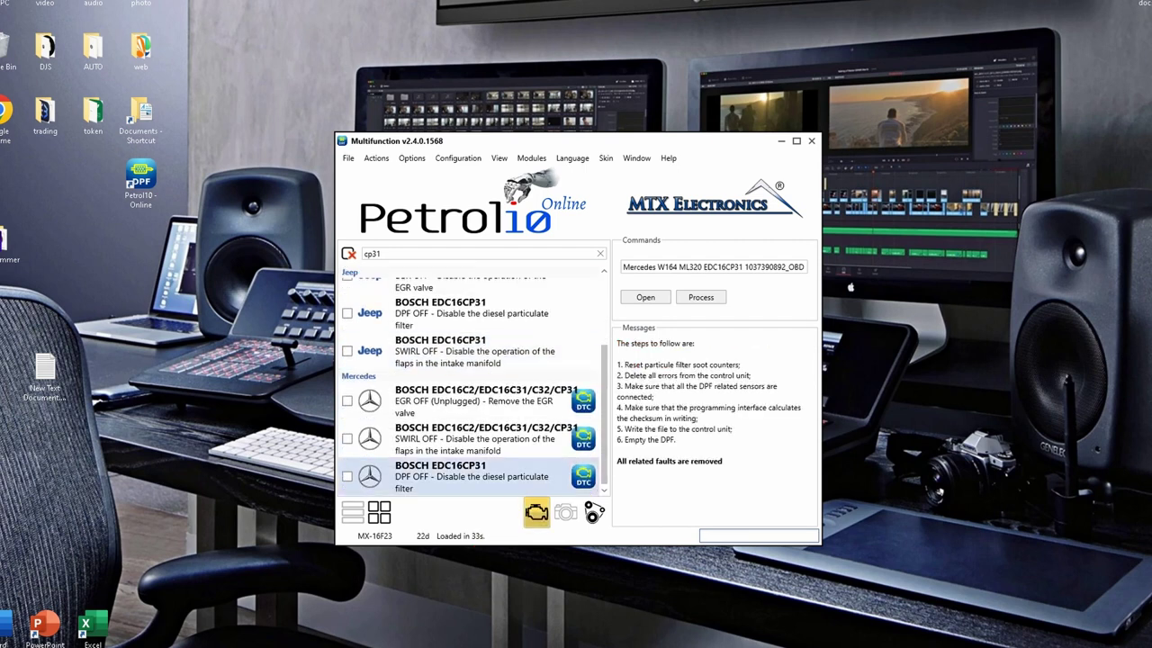
Step: Delete fault code P0100 from the loaded Mercedes file using Faults Removal, and close the dialog
click(537, 512)
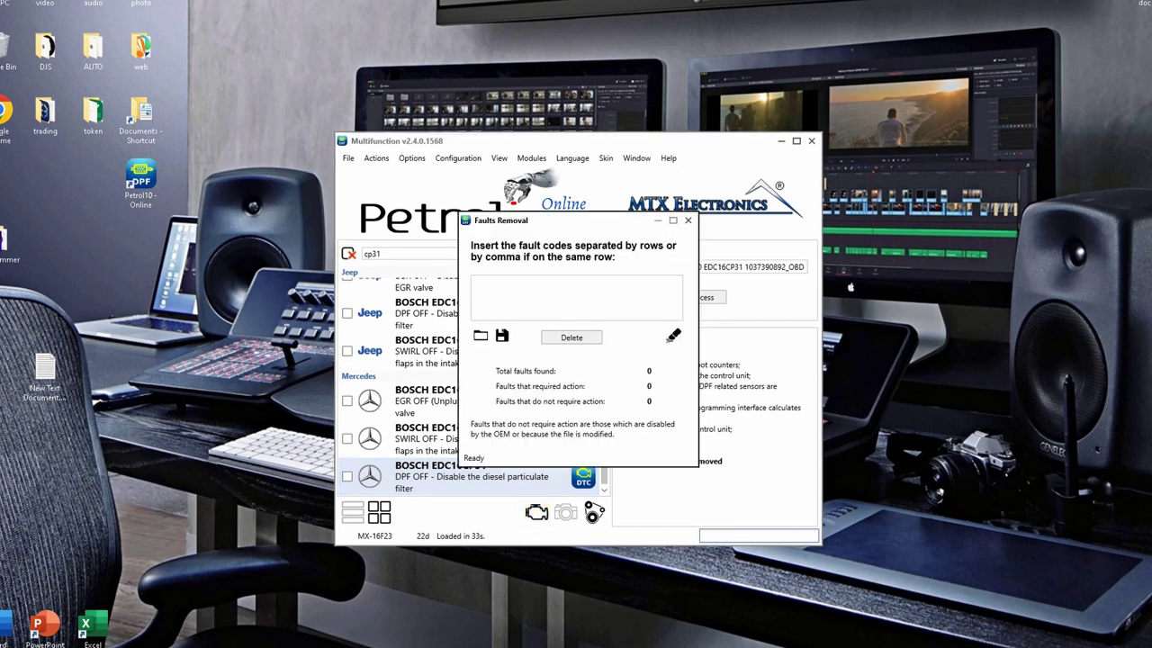
text(P0100)
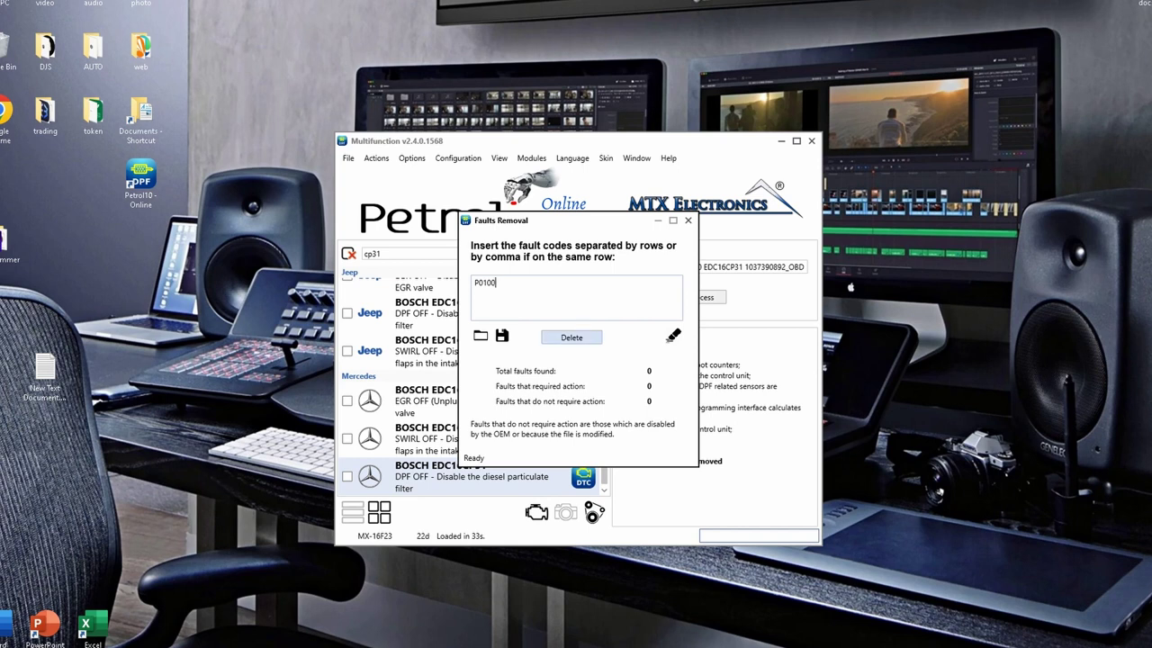
click(571, 338)
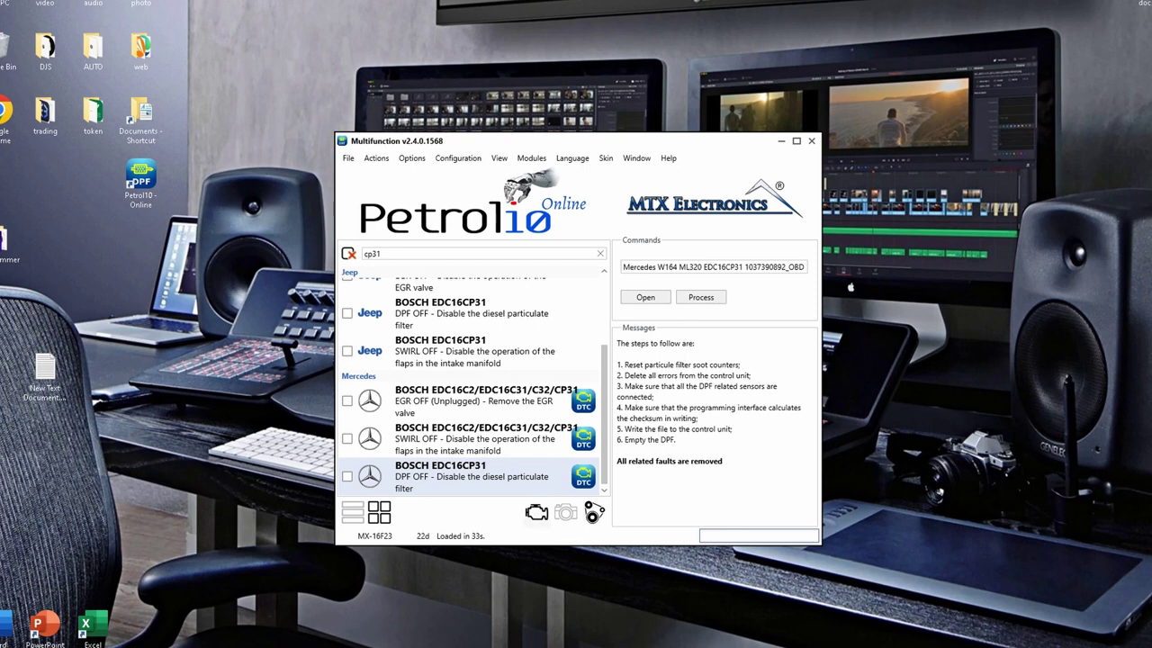
click(537, 512)
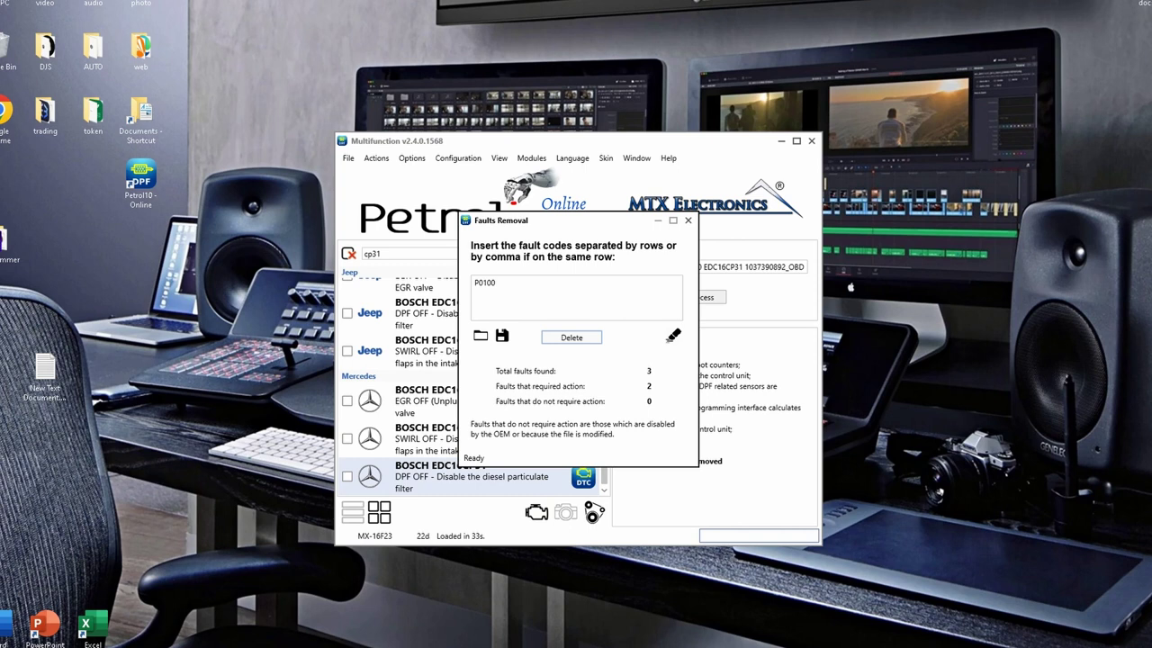
click(688, 220)
click(348, 158)
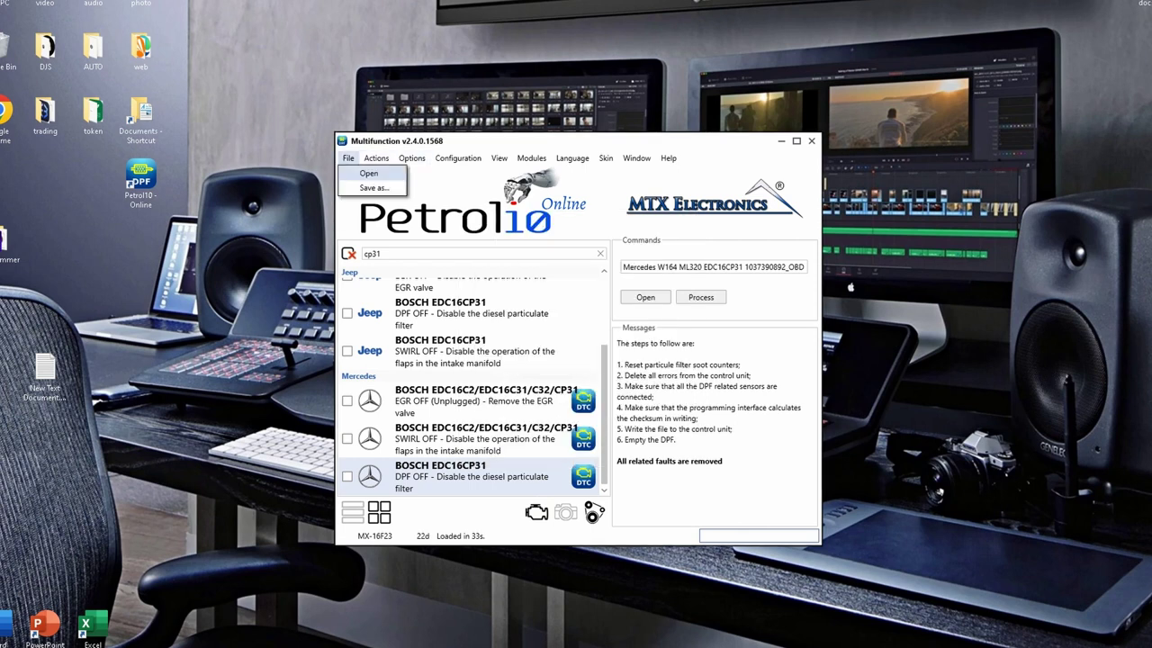
click(375, 187)
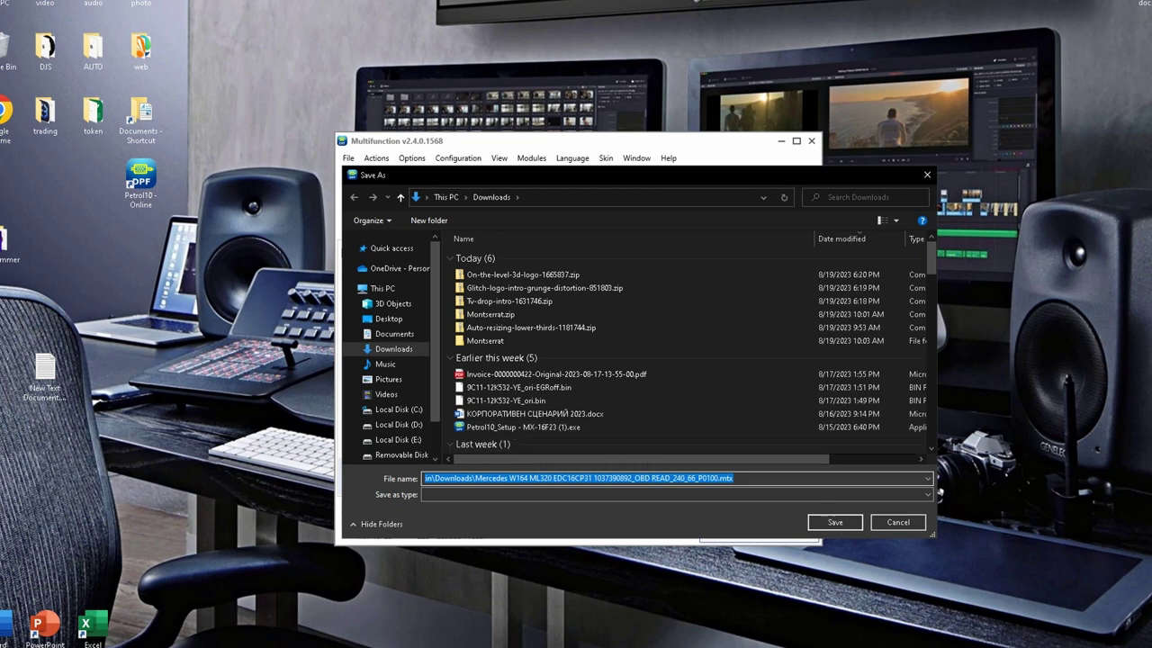
click(835, 522)
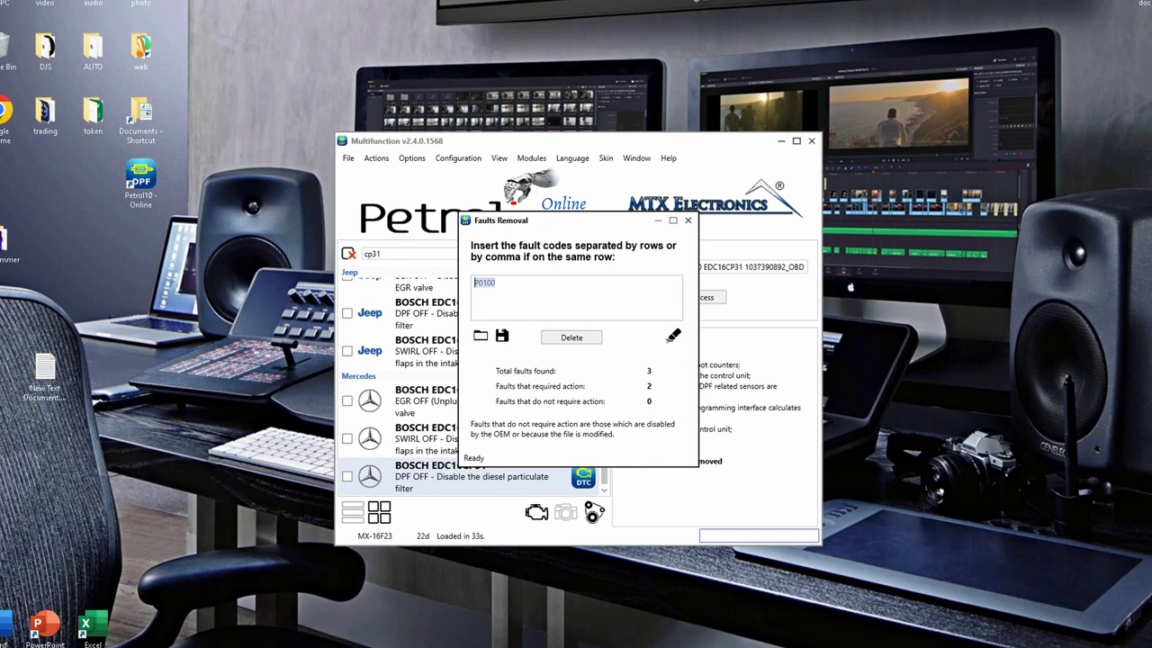
Step: Delete the fault codes P0100, P0102 and P0103 together using Faults Removal, and close the dialog
text(P0100,P0102,P0103)
click(571, 337)
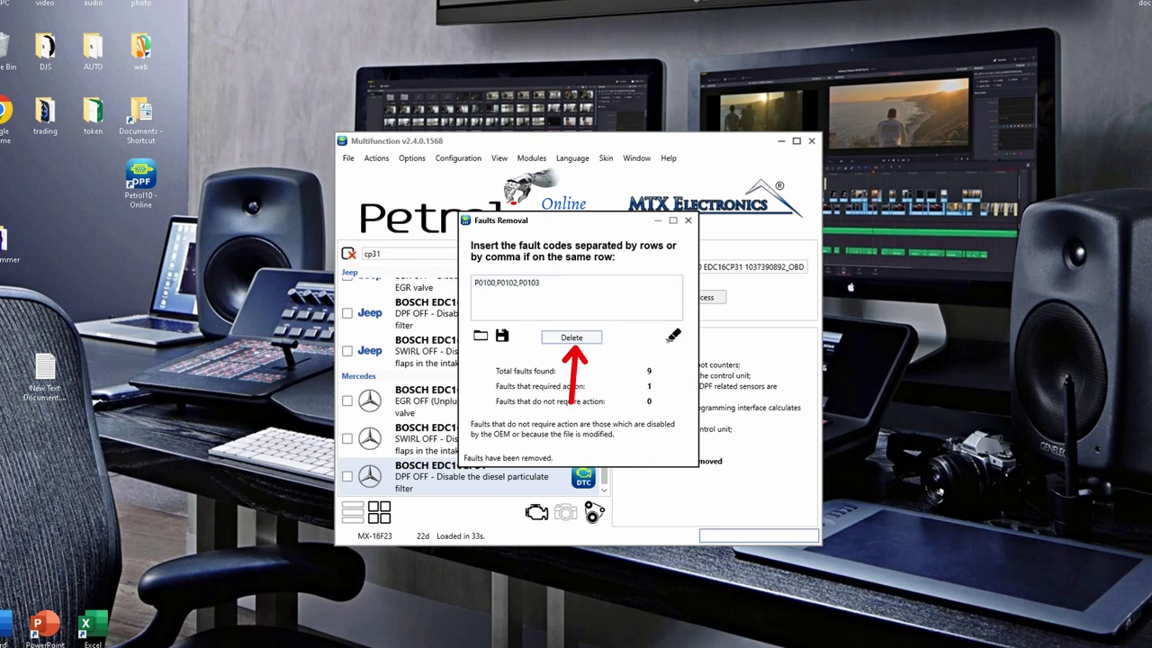
click(688, 221)
Step: Save the file in Downloads under the suggested name ending in "P0100_P0100_P0102_P0103.mtx"
click(349, 159)
click(373, 187)
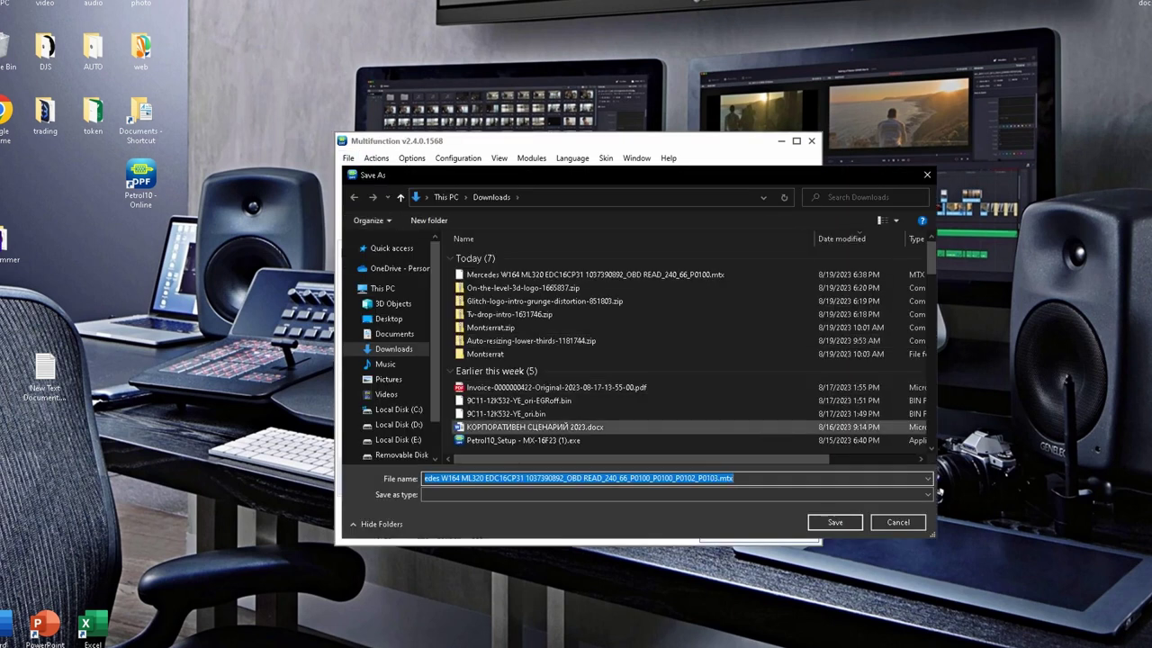
click(835, 522)
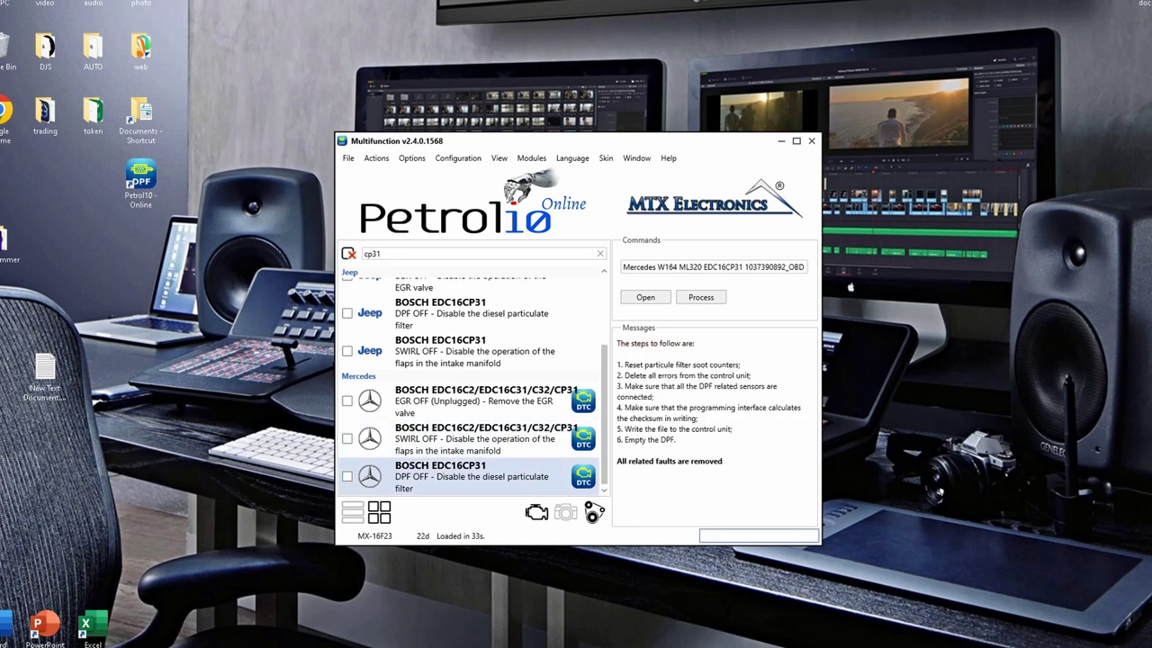
Step: Load the saved EGR preset into Faults Removal and delete its fault codes P0400 to P0409
click(537, 512)
click(673, 335)
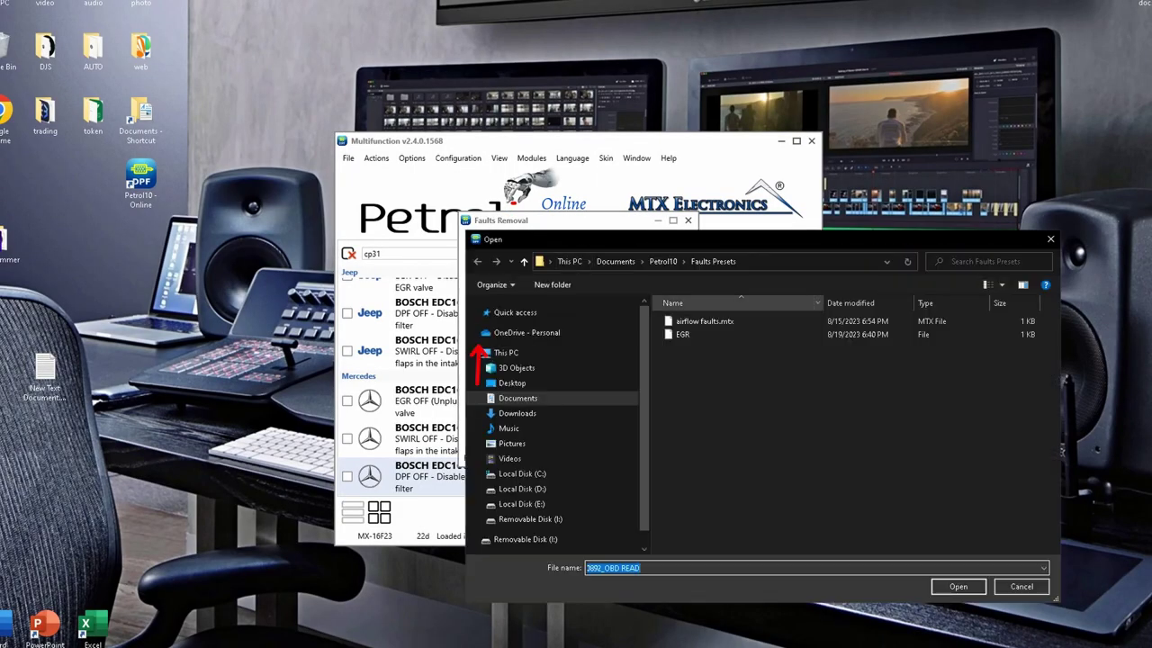
click(683, 335)
click(958, 586)
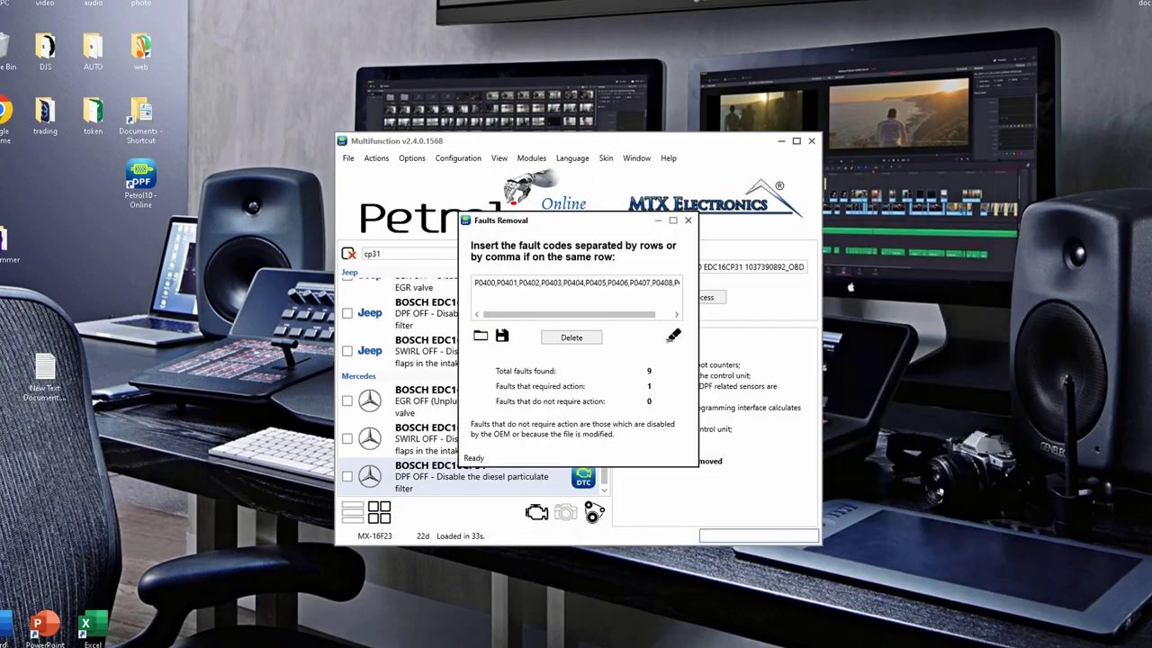
click(572, 337)
drag(475, 283, 680, 283)
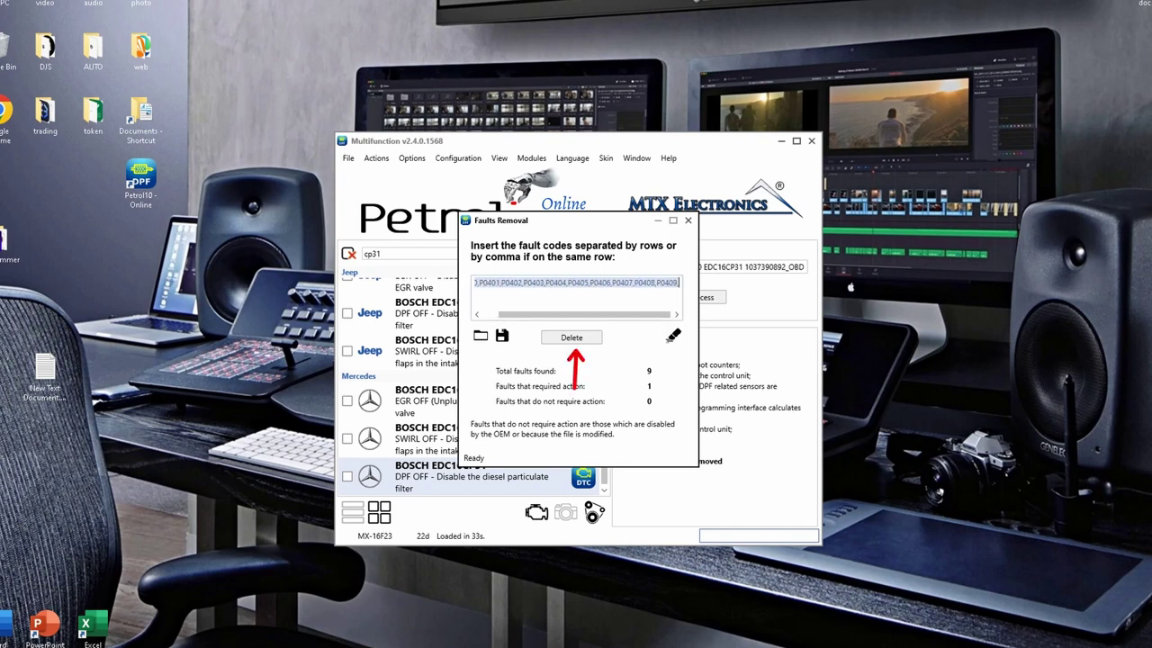
click(571, 337)
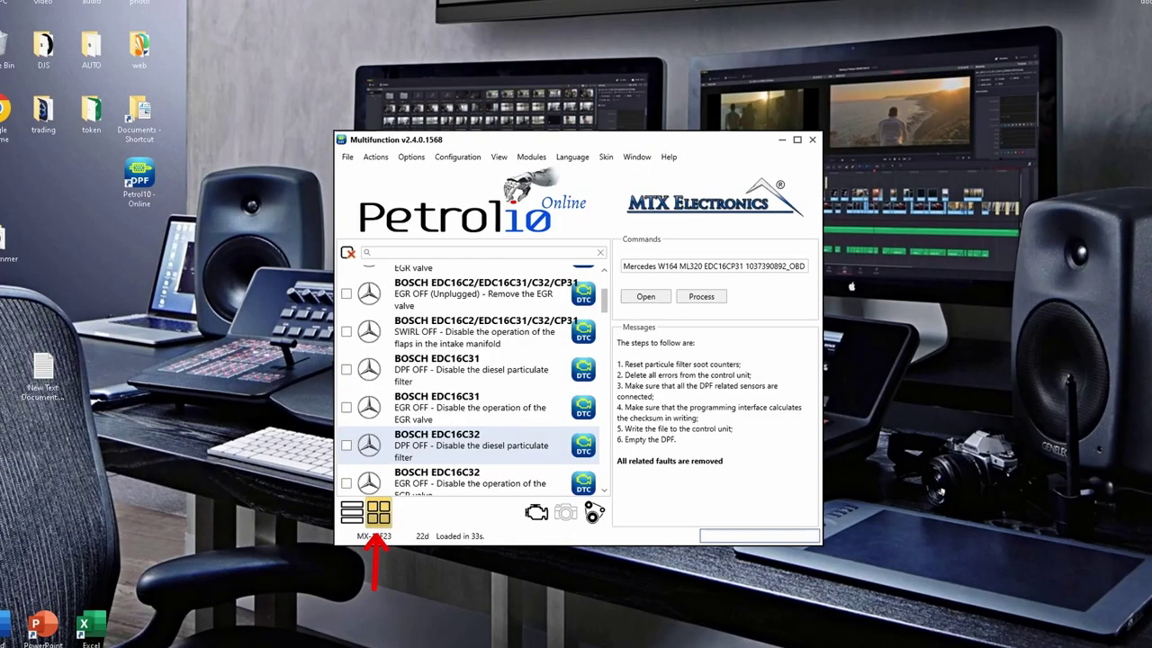
click(378, 513)
click(357, 389)
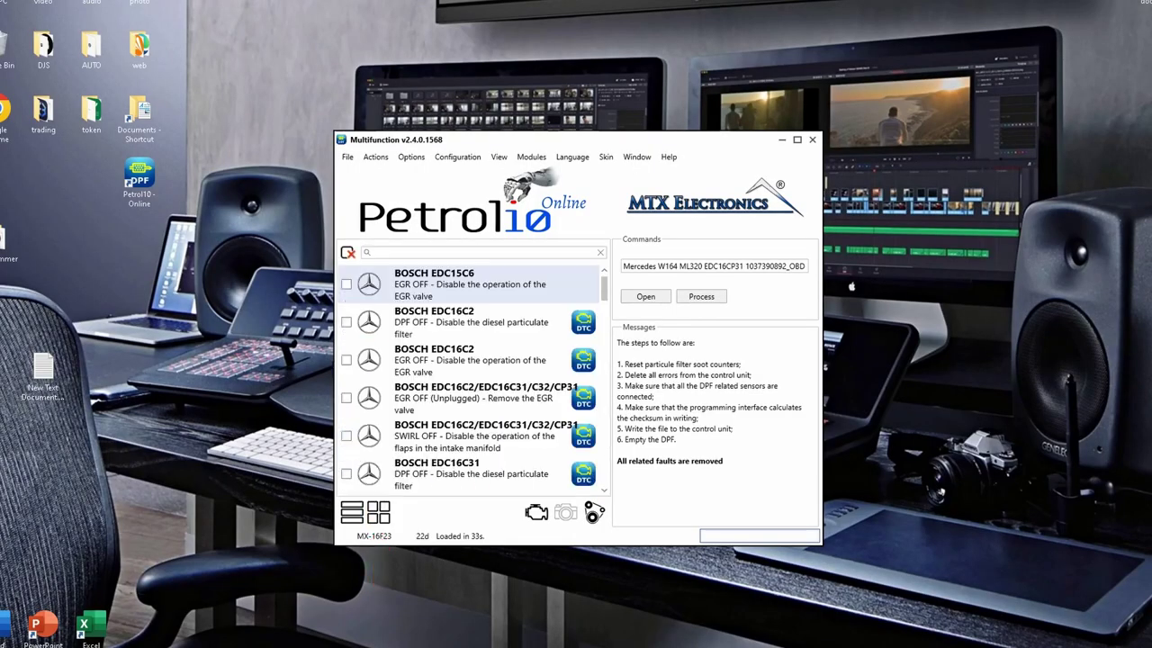
click(645, 296)
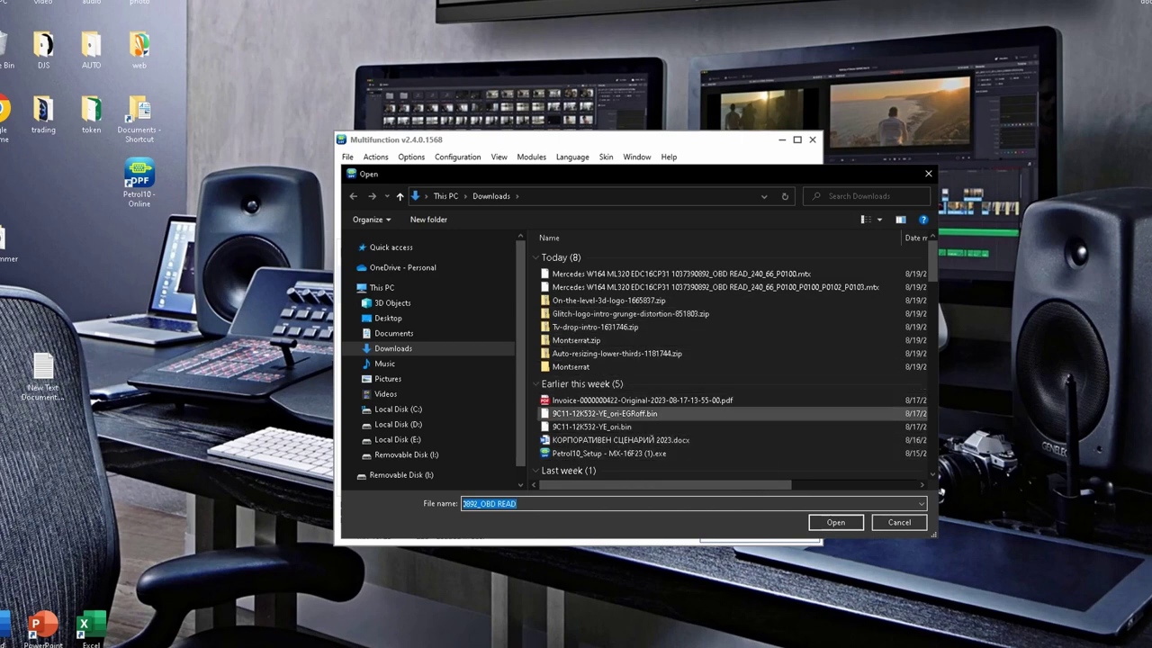
scroll(720, 415, down, 2)
scroll(720, 416, down, 1)
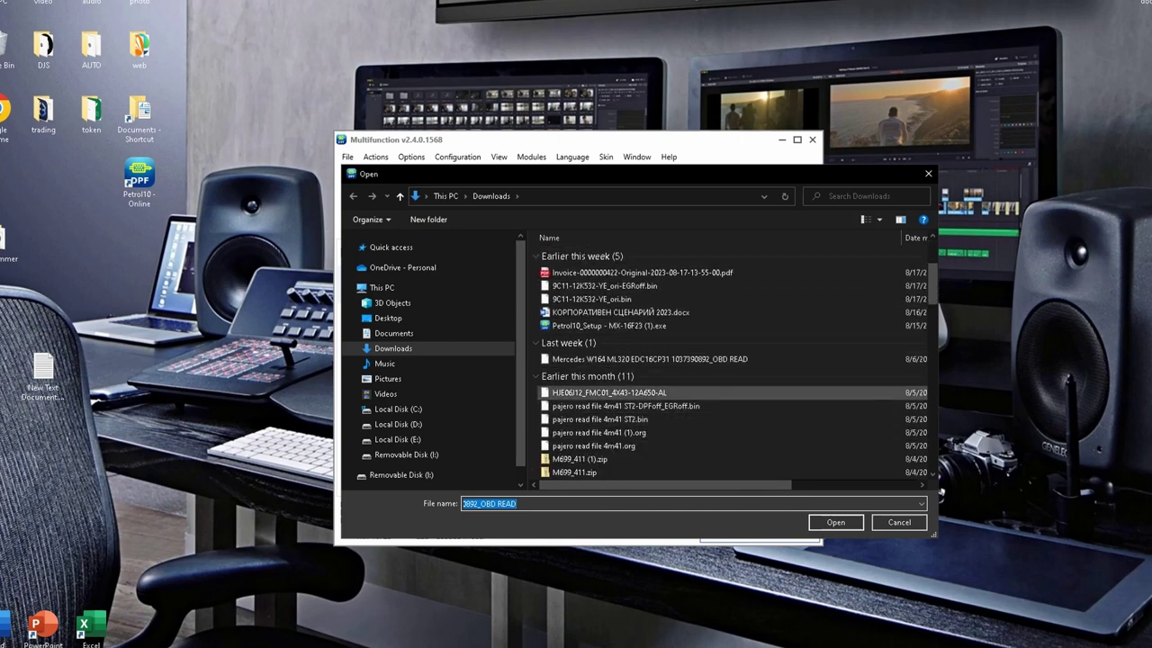
click(648, 358)
key(Return)
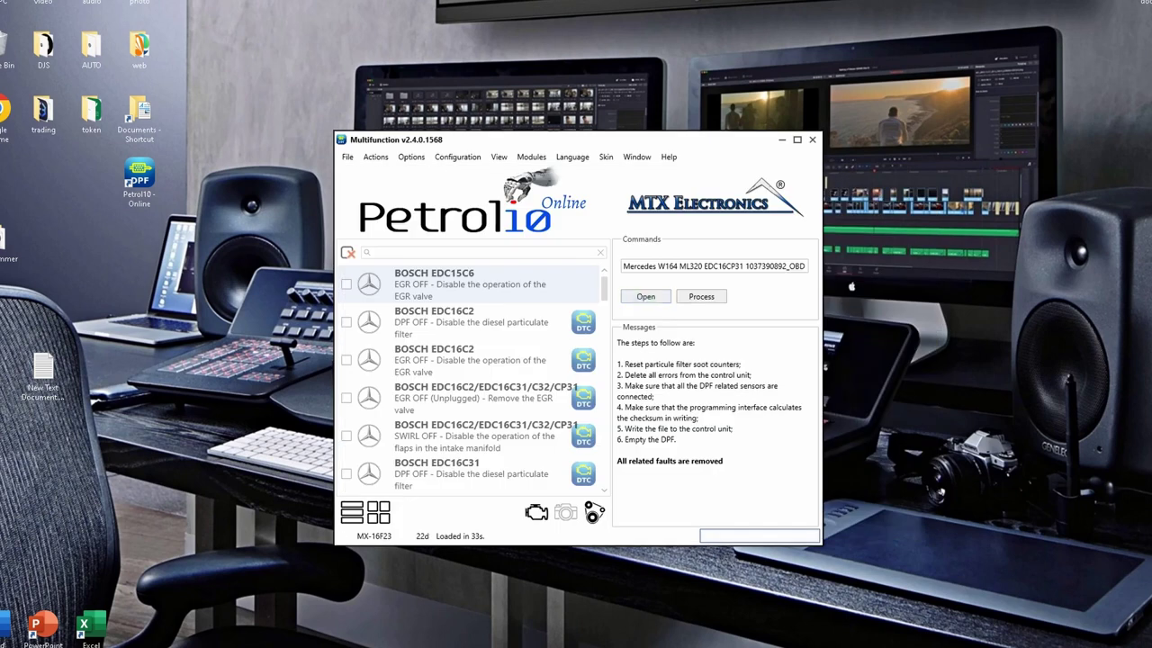
Step: Select the Mercedes BOSCH EDC16C2/EDC16C31/C32/CP31 SWIRL OFF function and delete fault code P0100 with Faults Removal
scroll(468, 378, down, 2)
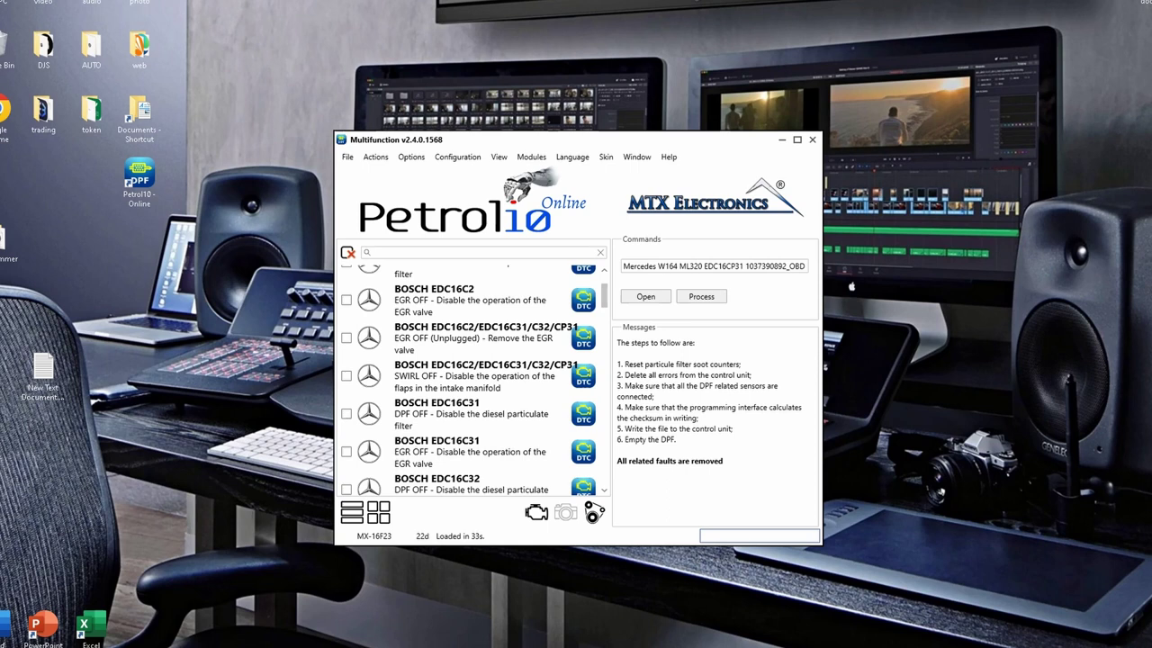
click(474, 376)
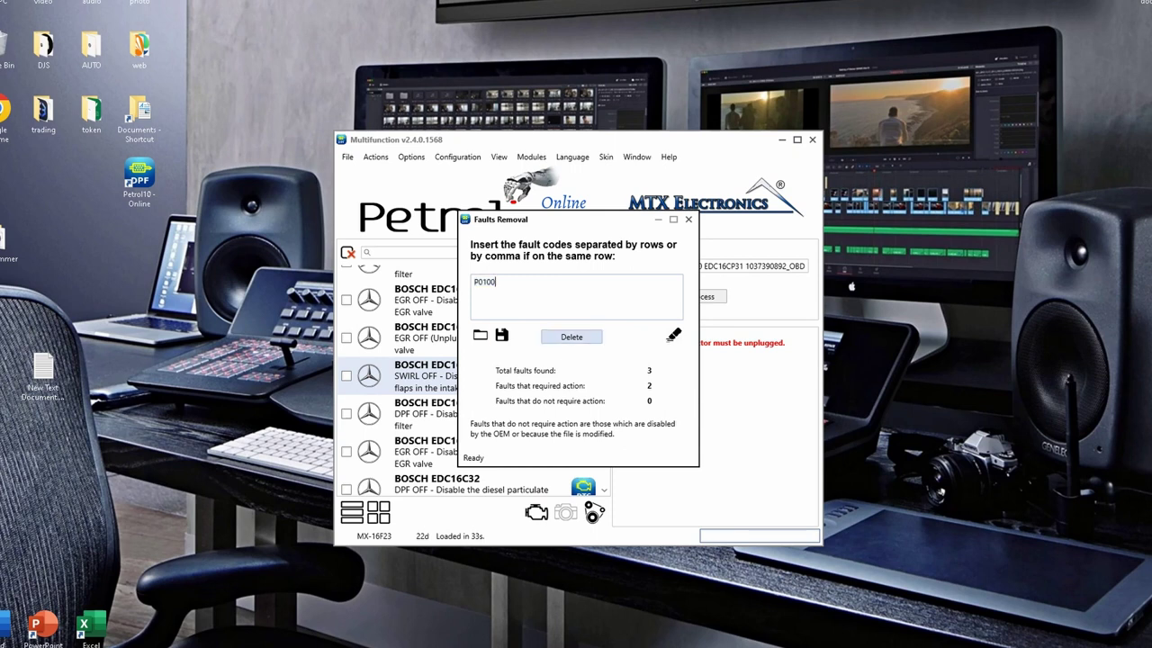
click(571, 336)
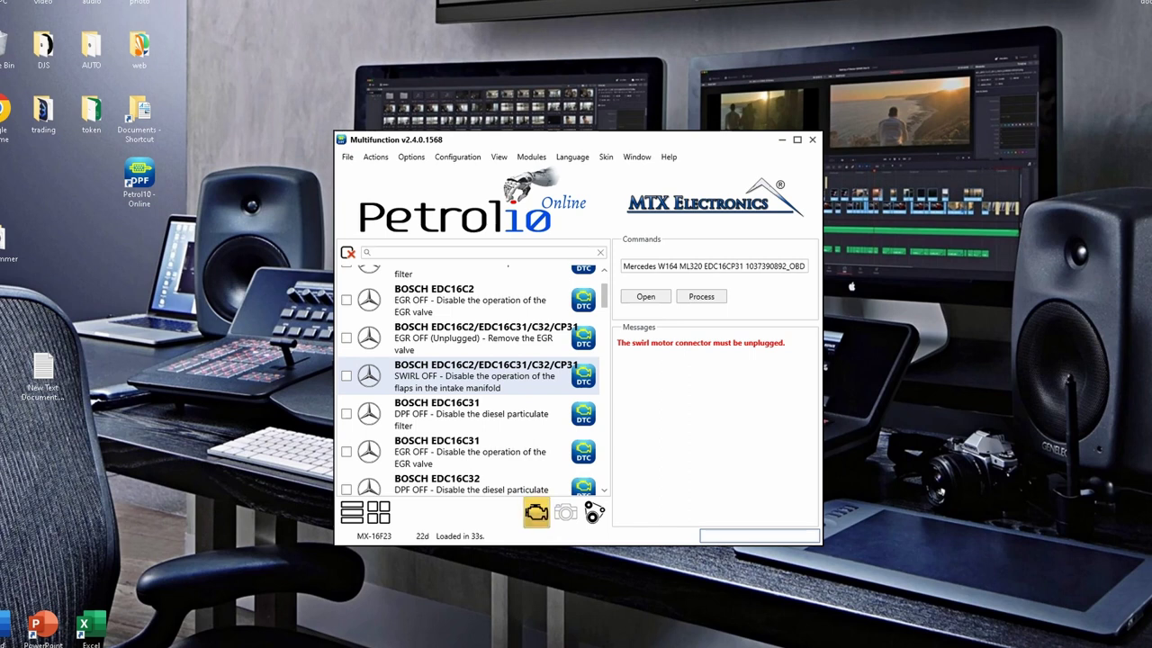
click(537, 511)
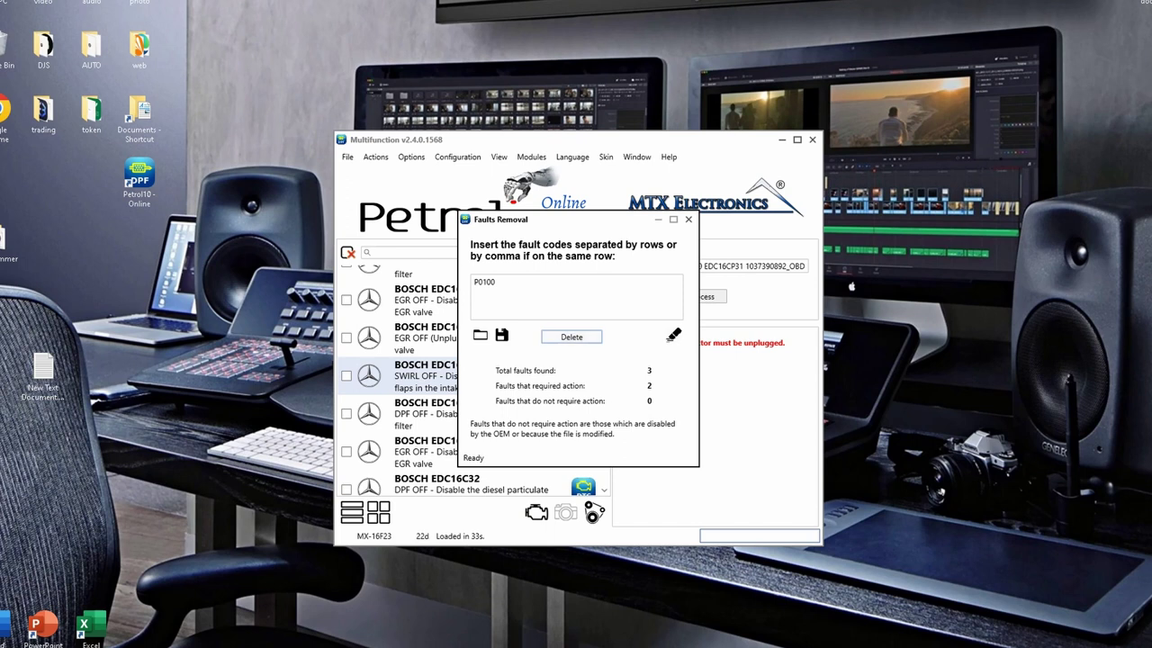
click(688, 220)
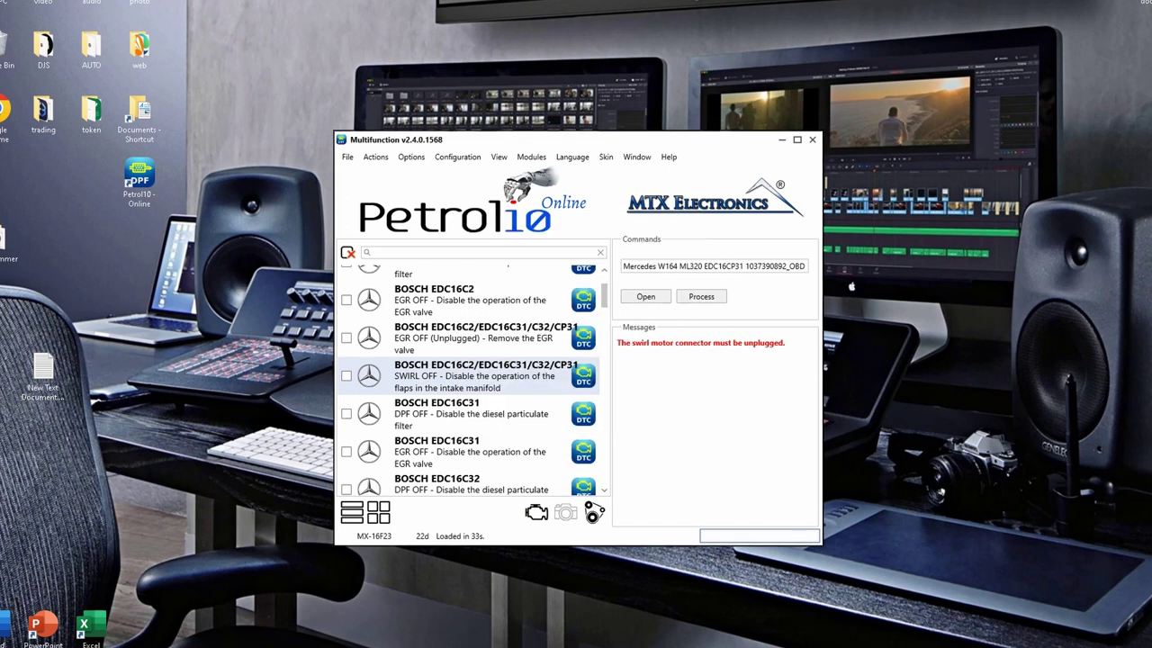
Step: Save the modified file in Downloads under the suggested name ending in "240_66_P0100.mtx"
click(347, 156)
click(372, 187)
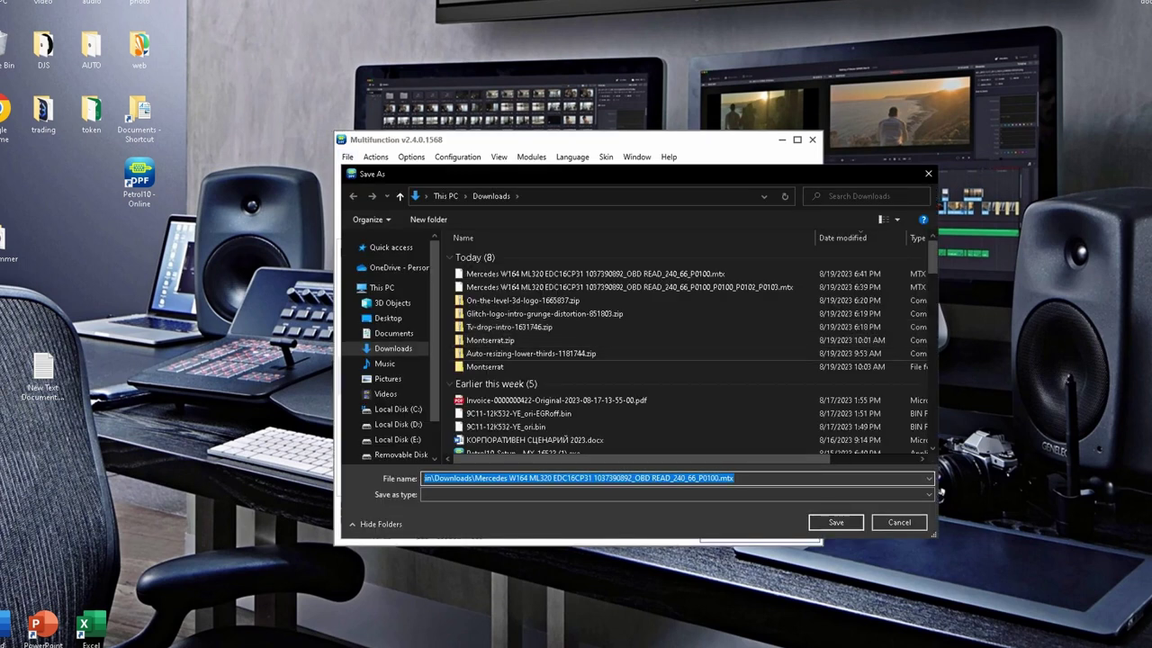